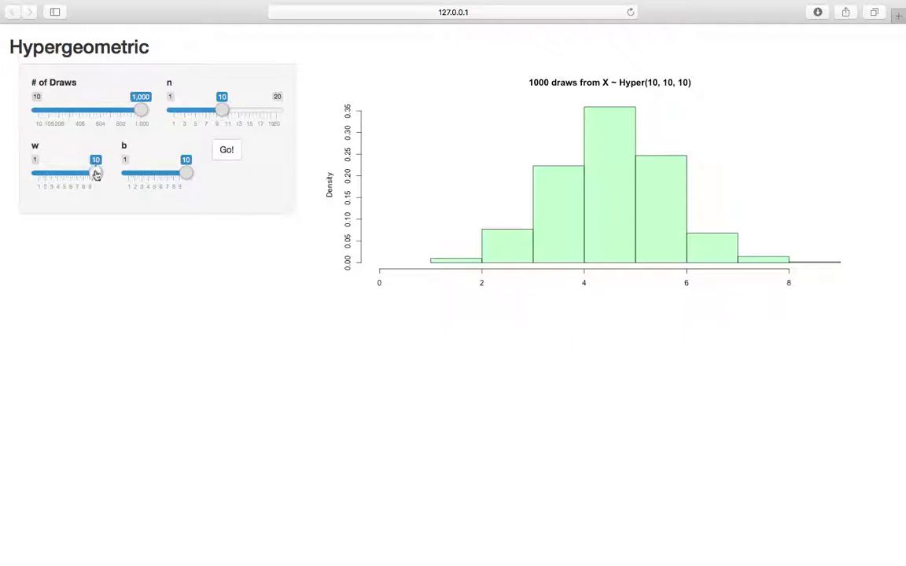
- Plot 1,000 hypergeometric draws with w set to 8, and again with w set to 4, keeping n at 10 both times
{"action": "left_click_drag", "start_coordinate": [96, 176], "coordinate": [82, 178]}
{"action": "left_click_drag", "start_coordinate": [221, 115], "coordinate": [228, 116]}
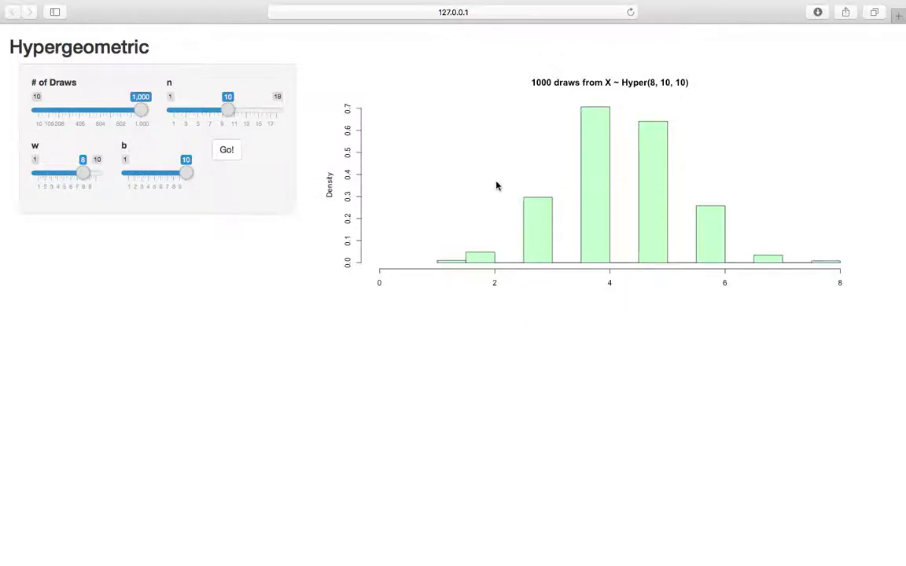
{"action": "left_click_drag", "start_coordinate": [83, 173], "coordinate": [58, 176]}
{"action": "left_click_drag", "start_coordinate": [199, 113], "coordinate": [243, 116]}
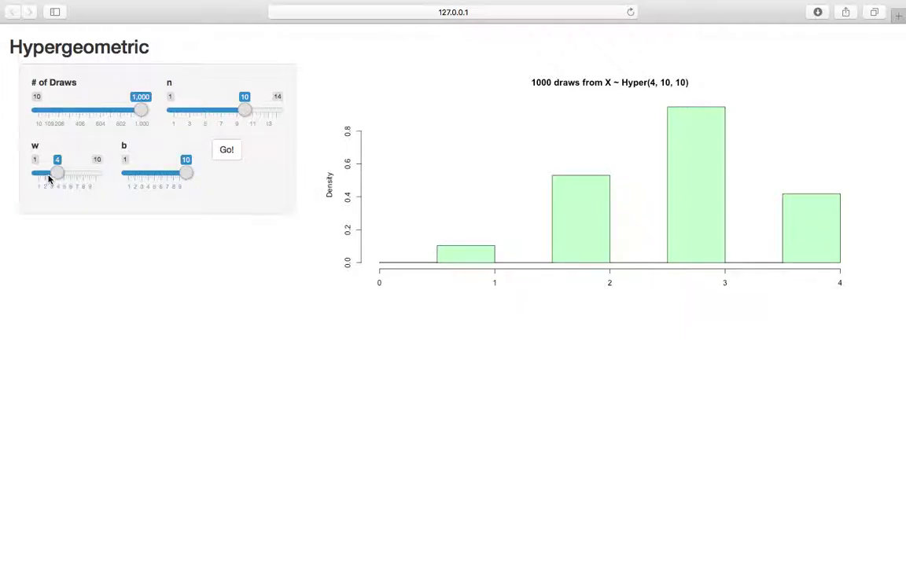
- Set w back to 10 and b to 3, and plot 1,000 draws for these parameters
{"action": "left_click_drag", "start_coordinate": [59, 174], "coordinate": [123, 177]}
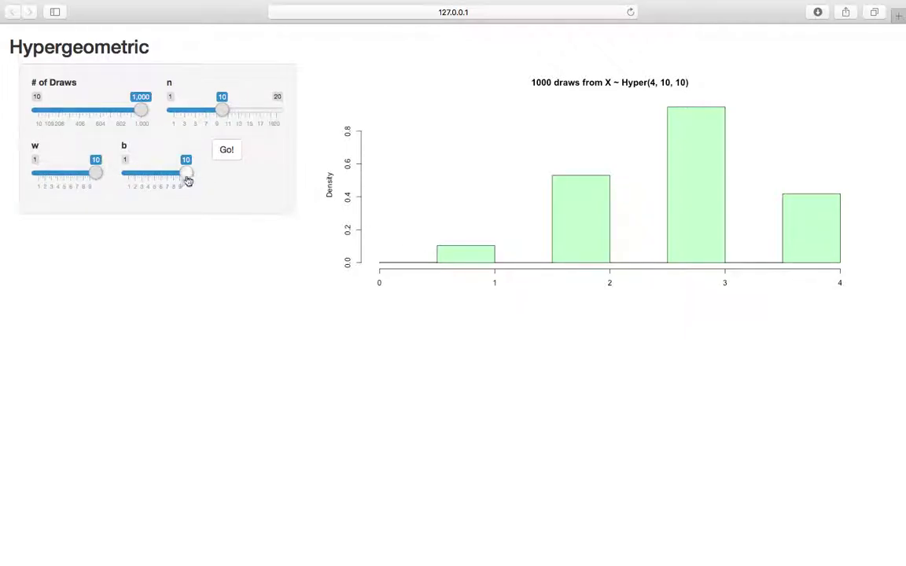
{"action": "left_click_drag", "start_coordinate": [187, 174], "coordinate": [142, 175]}
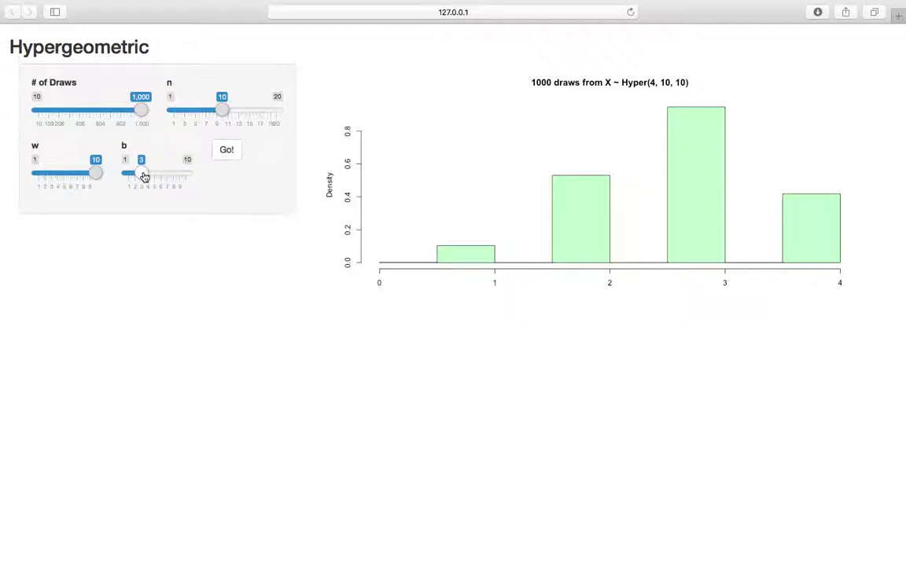
{"action": "left_click", "coordinate": [222, 158]}
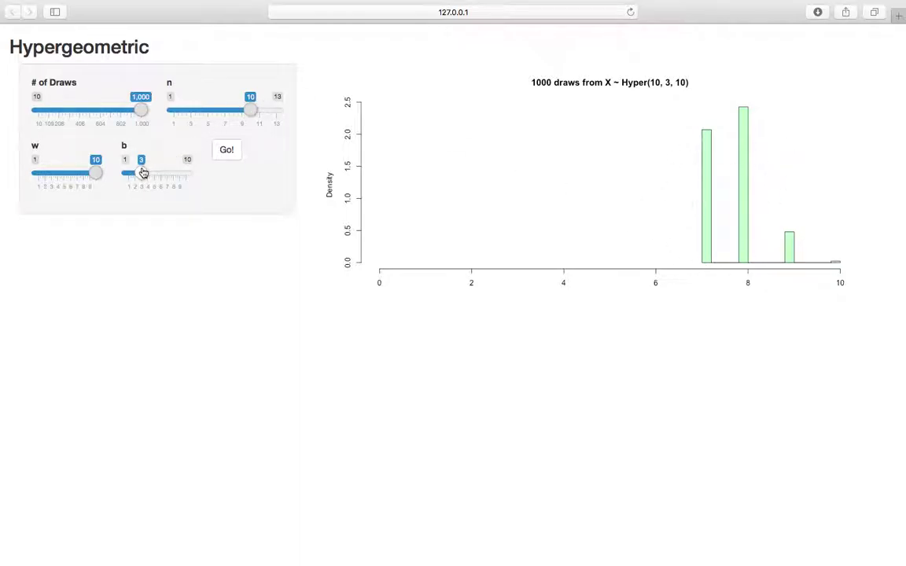
- Restore b to 10 and plot 1,000 draws, and plot them again with n raised to 20
{"action": "left_click_drag", "start_coordinate": [142, 173], "coordinate": [186, 173]}
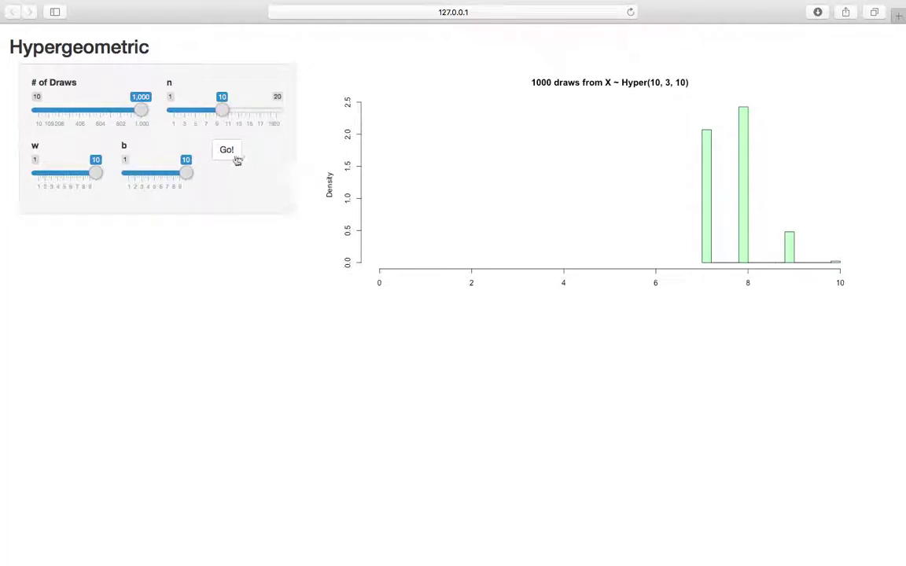
{"action": "left_click", "coordinate": [226, 149]}
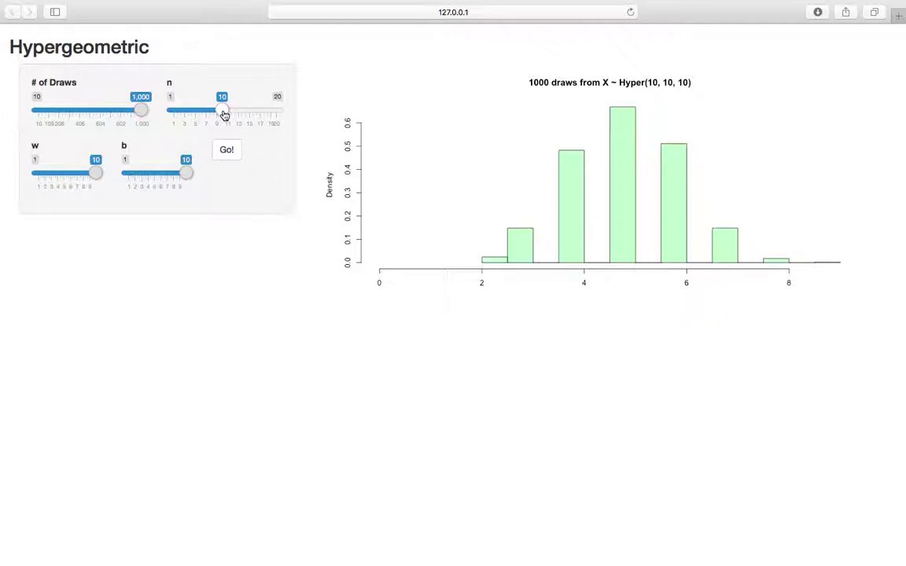
{"action": "left_click_drag", "start_coordinate": [224, 115], "coordinate": [277, 114]}
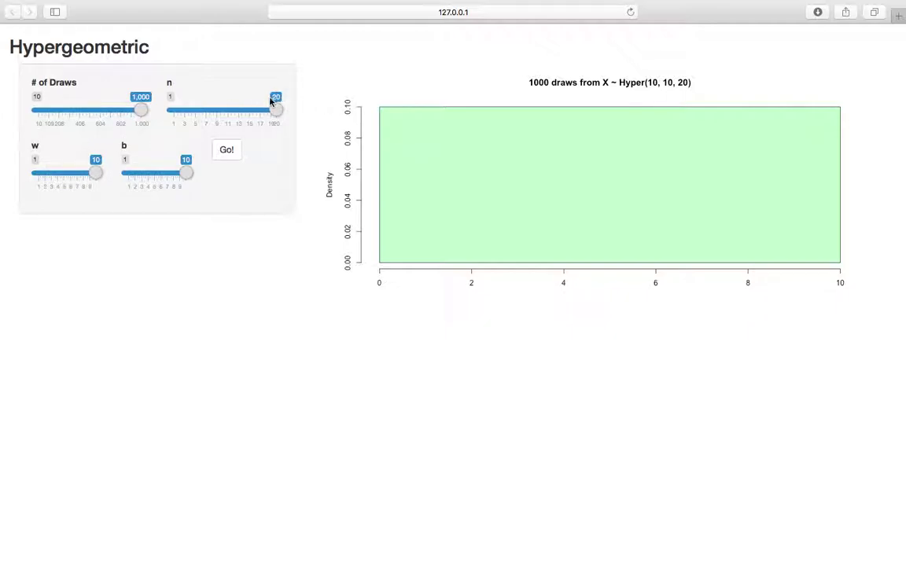
- Return n to 10 and regenerate the histogram of 1,000 draws repeatedly to compare random samples
{"action": "left_click_drag", "start_coordinate": [275, 111], "coordinate": [221, 110]}
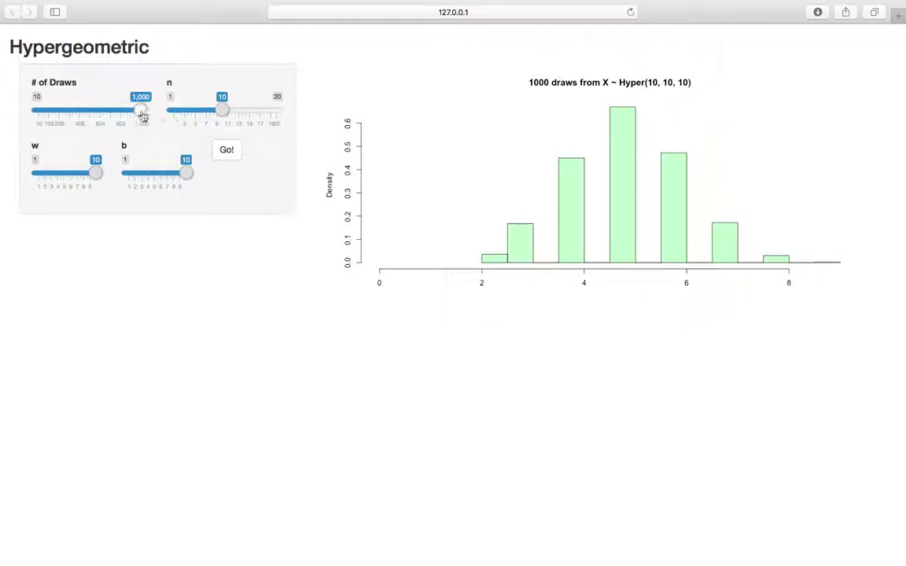
{"action": "left_click", "coordinate": [230, 150]}
{"action": "left_click", "coordinate": [228, 150]}
{"action": "left_click", "coordinate": [228, 150]}
{"action": "left_click", "coordinate": [228, 150]}
{"action": "left_click", "coordinate": [228, 150]}
{"action": "left_click", "coordinate": [229, 150]}
{"action": "left_click", "coordinate": [229, 151]}
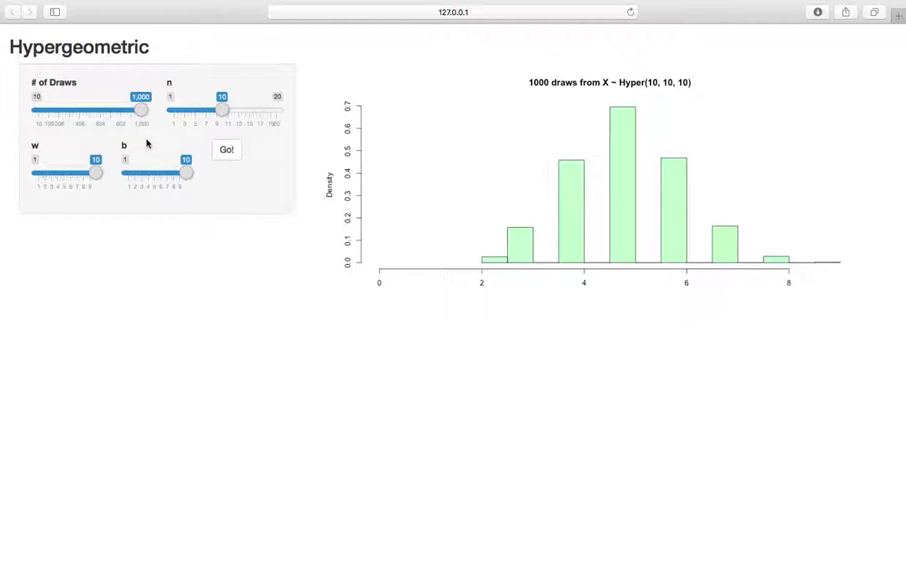
- Lower the number of draws to 10 and resample a few times, and raise it to 1,000 for one comparison plot
{"action": "left_click_drag", "start_coordinate": [144, 111], "coordinate": [20, 103]}
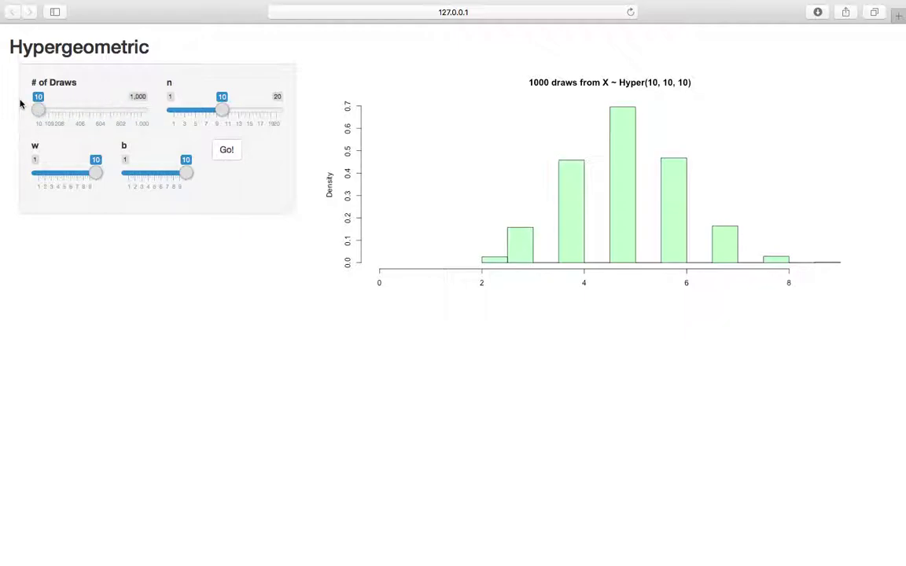
{"action": "left_click", "coordinate": [233, 154]}
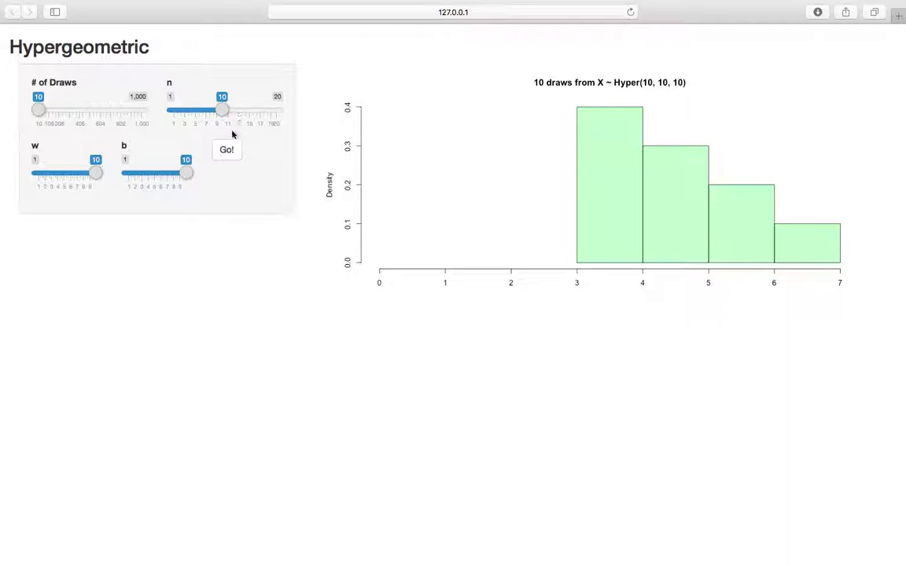
{"action": "left_click", "coordinate": [231, 159]}
{"action": "left_click", "coordinate": [231, 161]}
{"action": "left_click", "coordinate": [232, 161]}
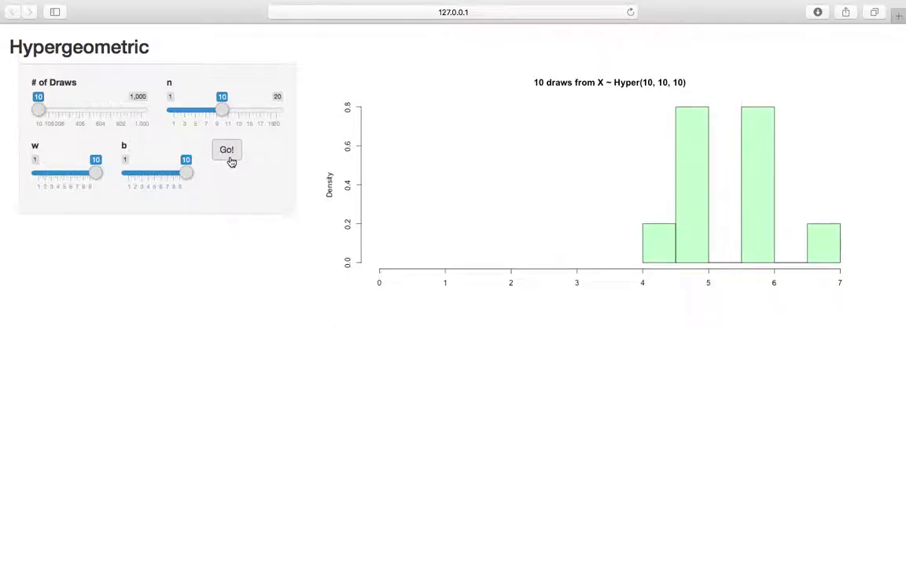
{"action": "left_click_drag", "start_coordinate": [39, 112], "coordinate": [241, 120]}
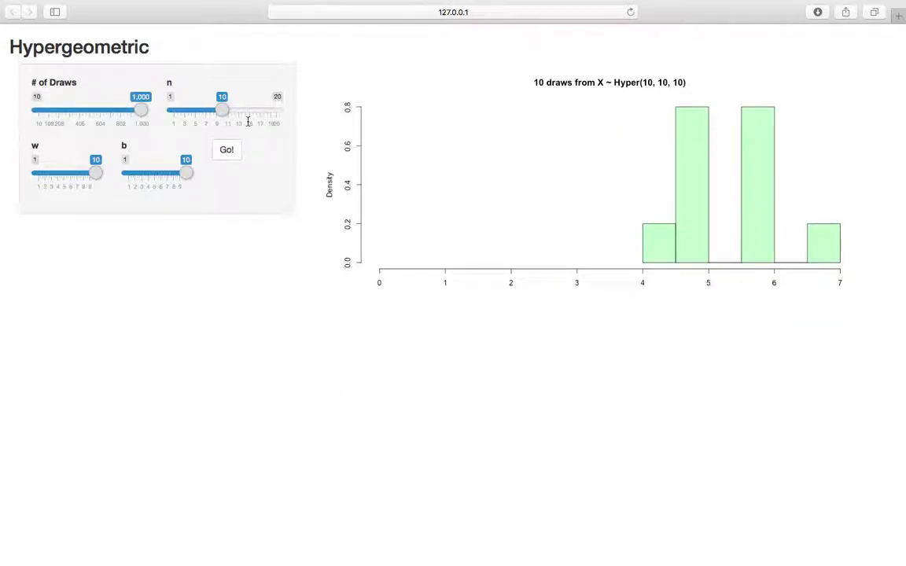
{"action": "left_click", "coordinate": [233, 154]}
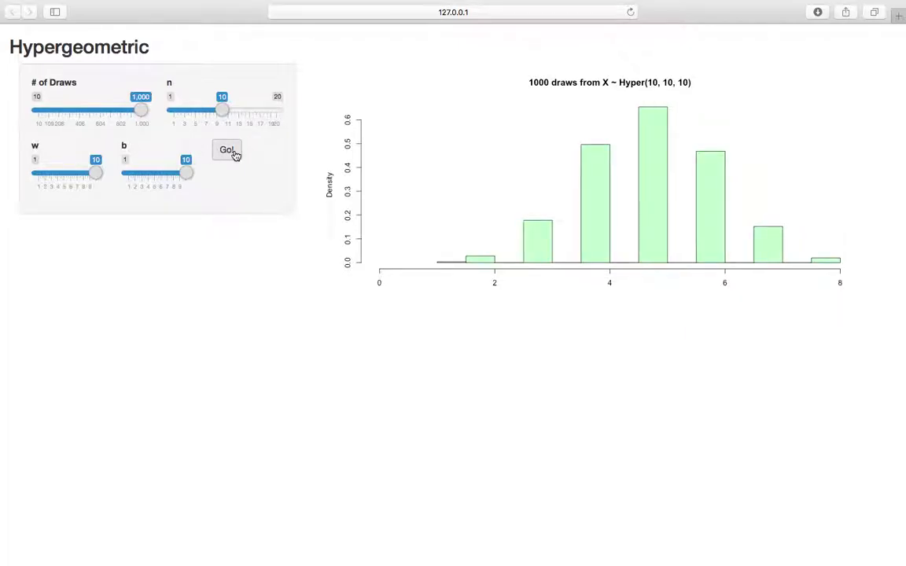
- Regenerate the histogram many times with the number of draws at 10, and plot one more sample with 1,000 draws
{"action": "left_click_drag", "start_coordinate": [139, 110], "coordinate": [38, 110]}
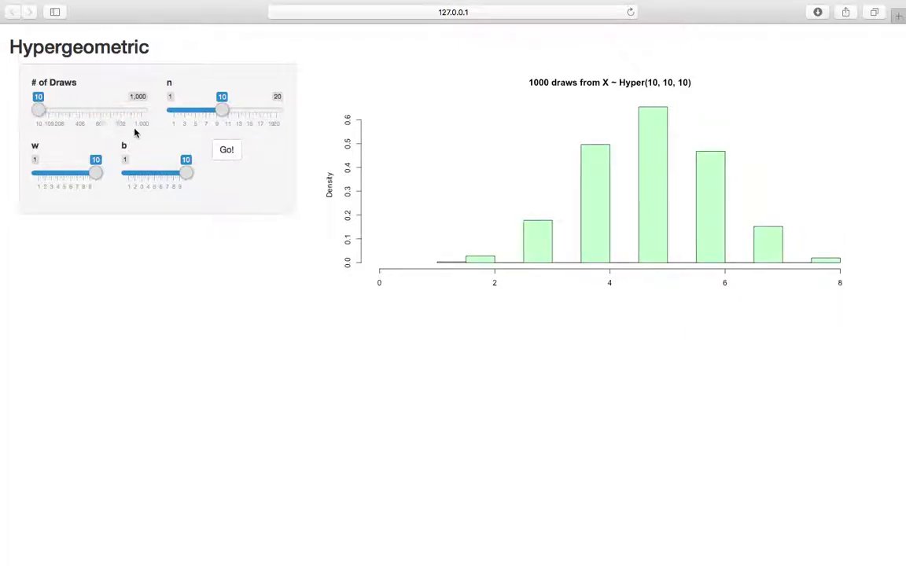
{"action": "left_click", "coordinate": [226, 153]}
{"action": "left_click", "coordinate": [227, 153]}
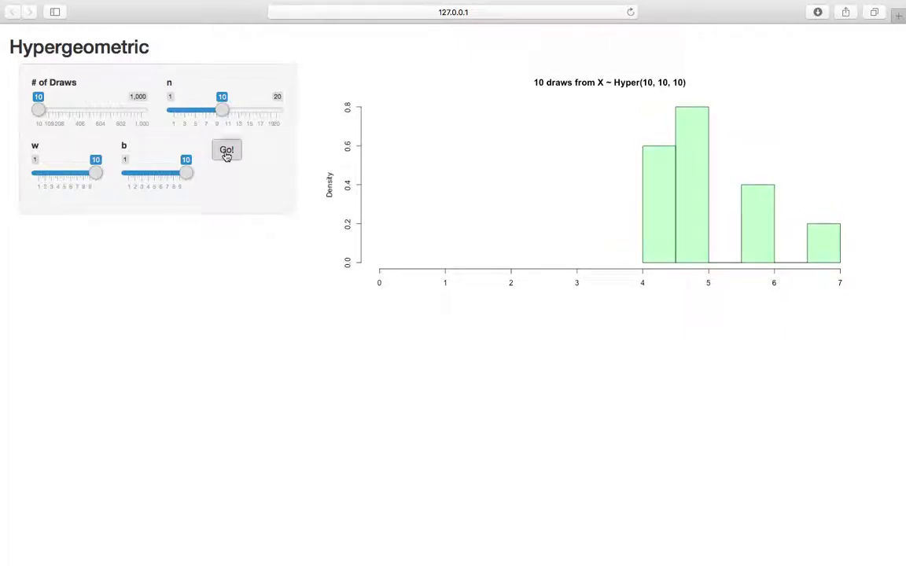
{"action": "left_click", "coordinate": [226, 153]}
{"action": "left_click", "coordinate": [227, 153]}
{"action": "left_click", "coordinate": [227, 153]}
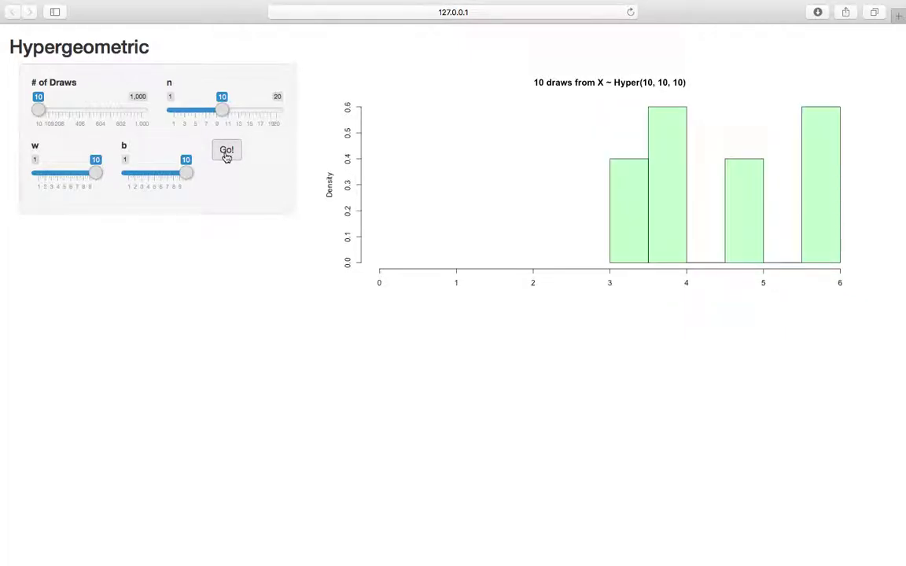
{"action": "left_click", "coordinate": [227, 154]}
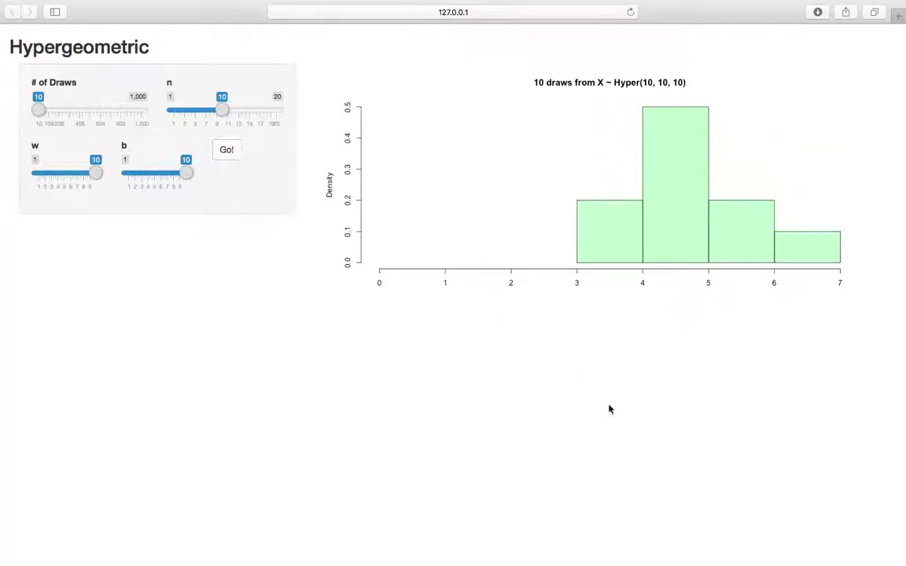
{"action": "left_click", "coordinate": [229, 148]}
{"action": "left_click", "coordinate": [229, 148]}
{"action": "left_click", "coordinate": [228, 148]}
{"action": "left_click", "coordinate": [229, 149]}
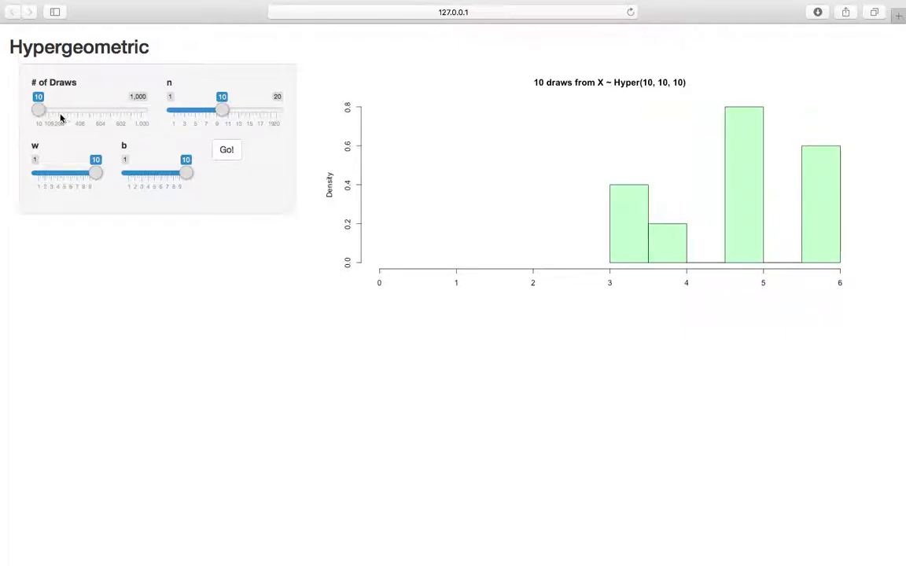
{"action": "left_click_drag", "start_coordinate": [62, 118], "coordinate": [170, 118]}
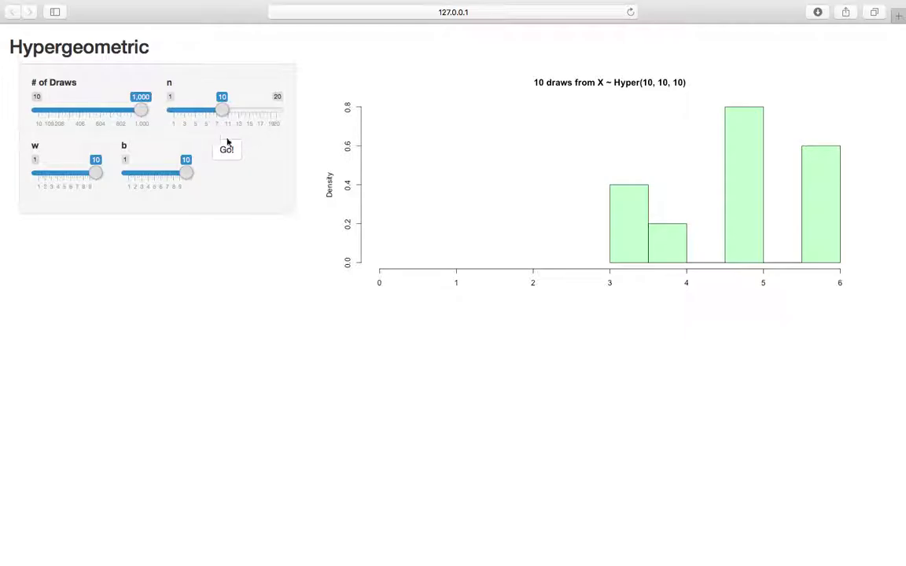
{"action": "left_click", "coordinate": [233, 152]}
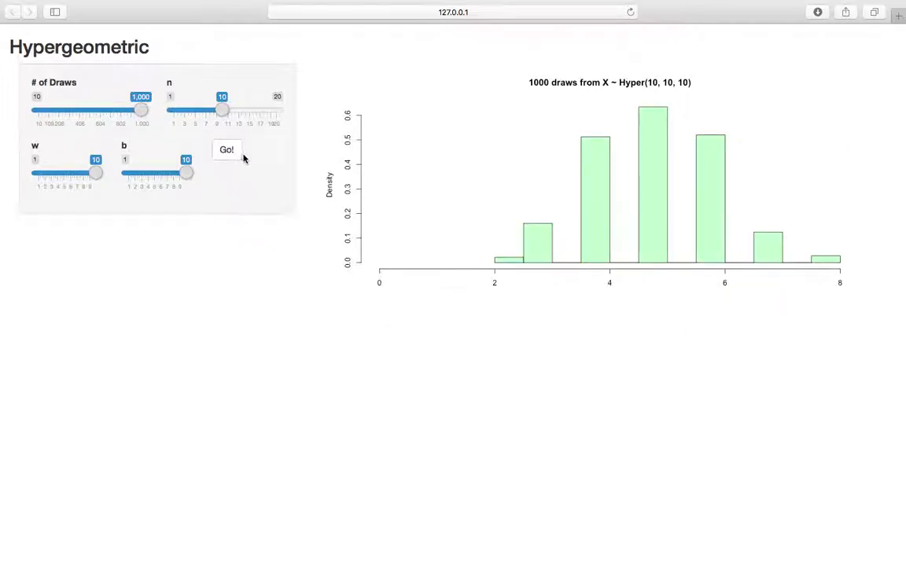